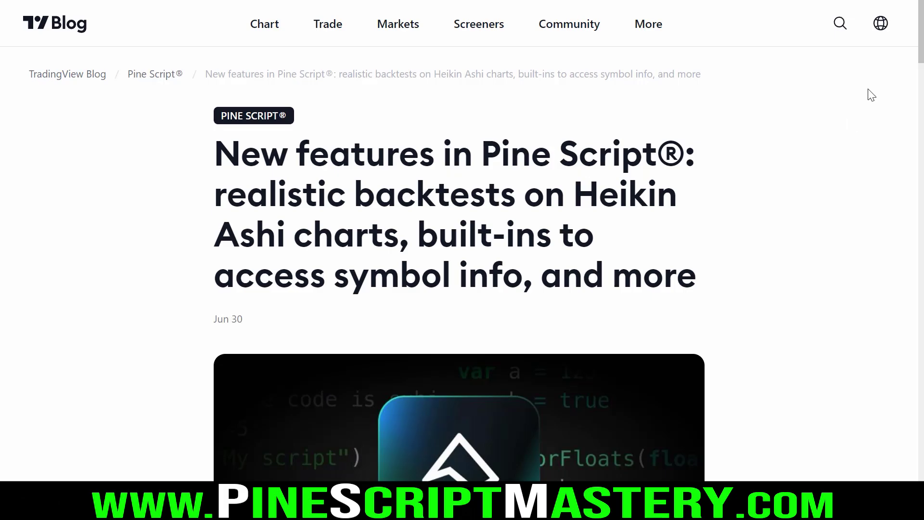
- Switch the SPY chart from Heikin Ashi to regular Candles so the table shows +381.17%
{"action": "scroll", "coordinate": [920, 235], "scroll_direction": "down", "scroll_amount": 15}
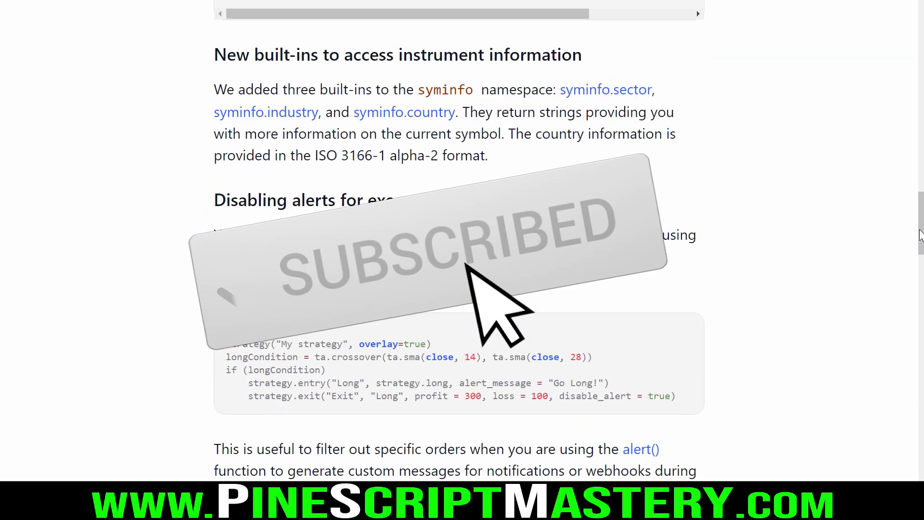
{"action": "left_click_drag", "start_coordinate": [920, 235], "coordinate": [912, 55]}
{"action": "scroll", "coordinate": [898, 57], "scroll_direction": "up", "scroll_amount": 3}
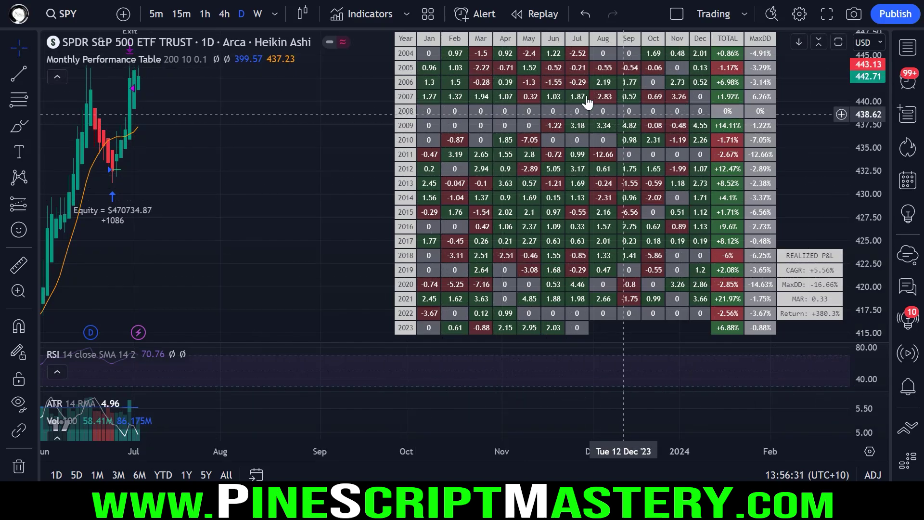
{"action": "left_click", "coordinate": [296, 14]}
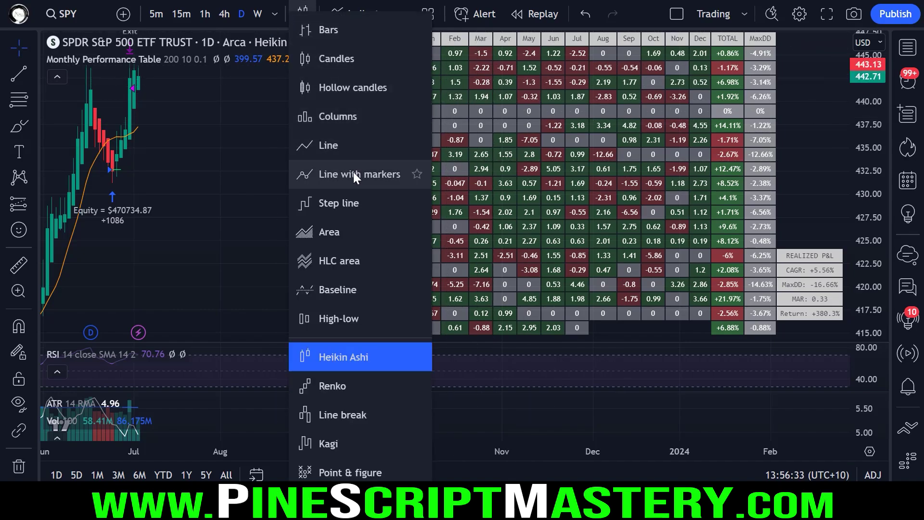
{"action": "left_click", "coordinate": [336, 58]}
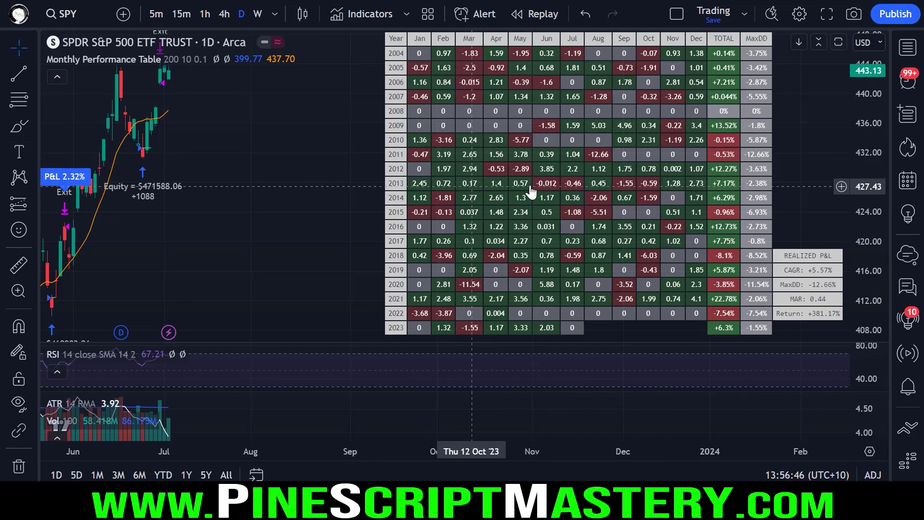
{"action": "left_click_drag", "start_coordinate": [283, 193], "coordinate": [260, 192]}
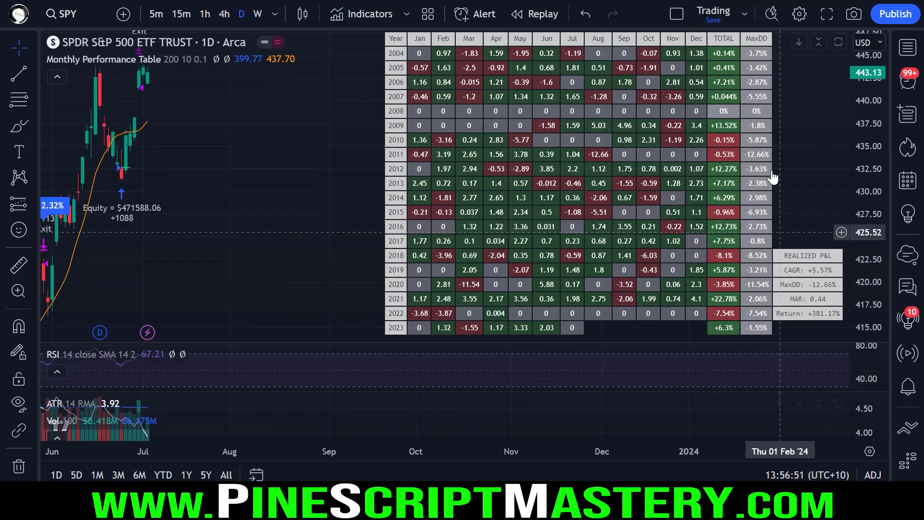
- Set the performance table's Page Size to 6 rows, keeping text size Small
{"action": "double_click", "coordinate": [180, 60]}
{"action": "left_click_drag", "start_coordinate": [481, 35], "coordinate": [200, 58]}
{"action": "scroll", "coordinate": [358, 243], "scroll_direction": "down", "scroll_amount": 3}
{"action": "scroll", "coordinate": [357, 236], "scroll_direction": "down", "scroll_amount": 2}
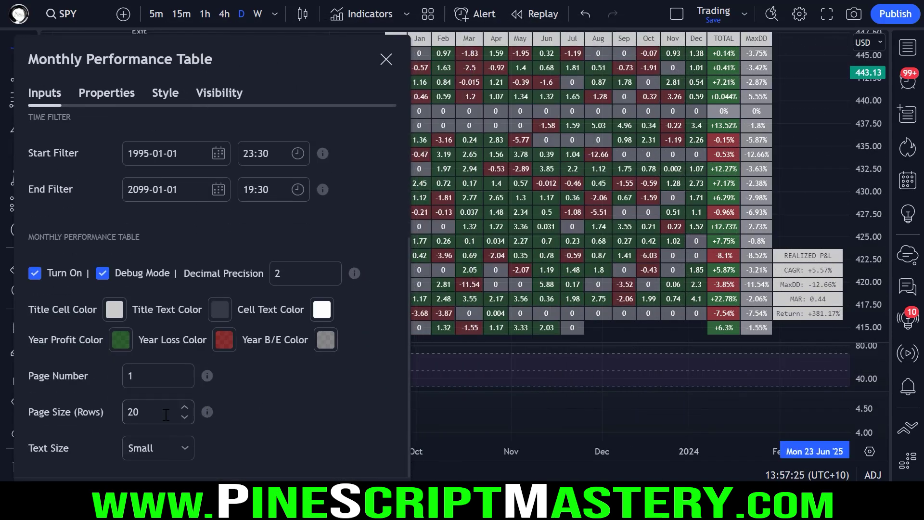
{"action": "left_click", "coordinate": [175, 451]}
{"action": "left_click", "coordinate": [326, 428]}
{"action": "key", "text": "Return"}
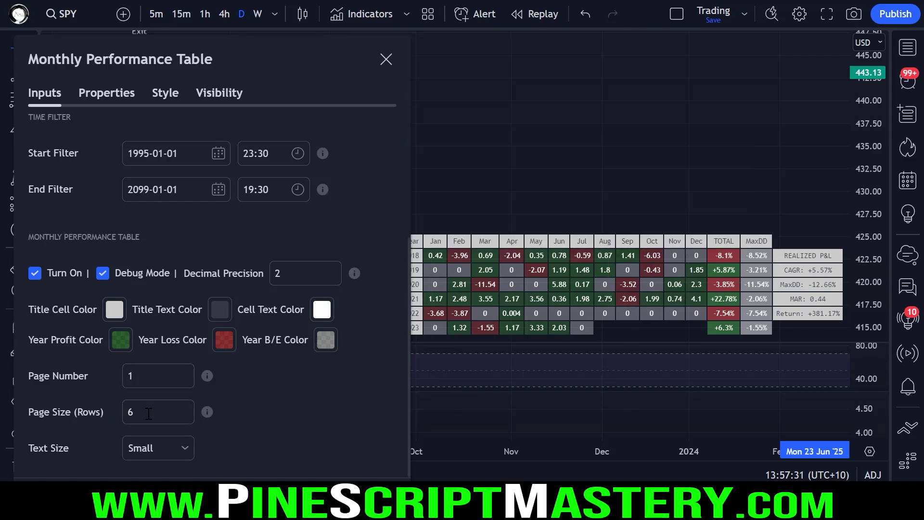
{"action": "key", "text": "Escape"}
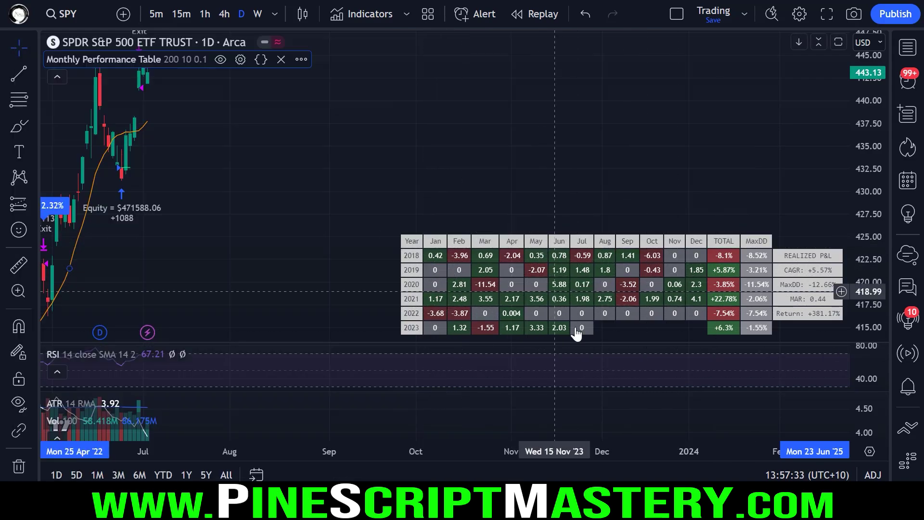
- Set the table's Page Number to 2 to show years 2012–2017
{"action": "left_click", "coordinate": [240, 59]}
{"action": "left_click", "coordinate": [437, 351]}
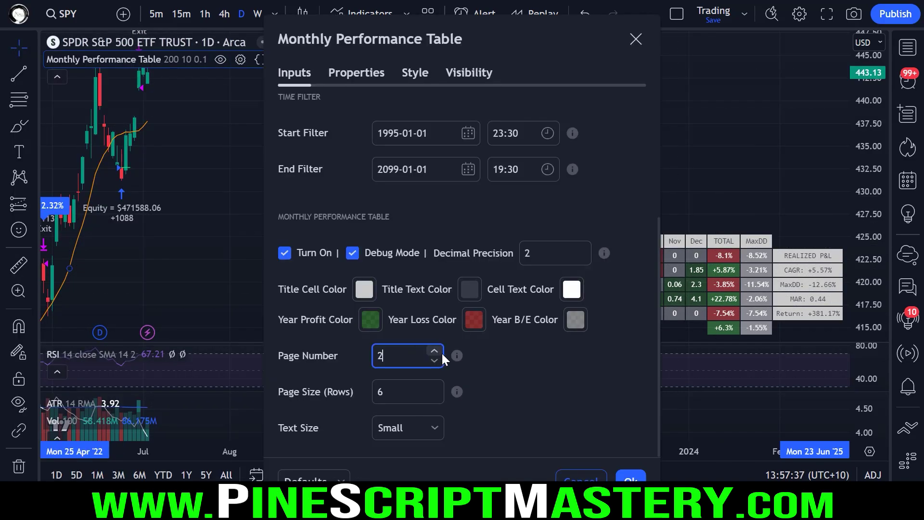
{"action": "left_click", "coordinate": [633, 480]}
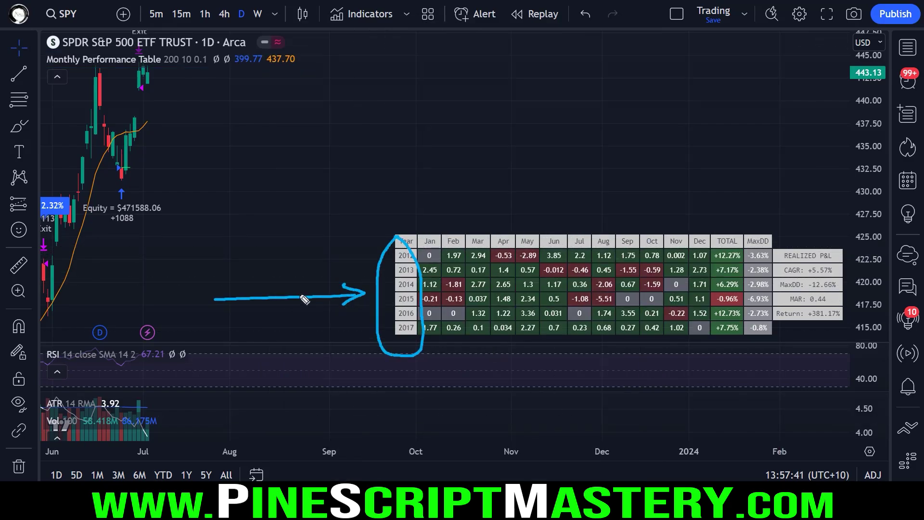
{"action": "key", "text": "Escape"}
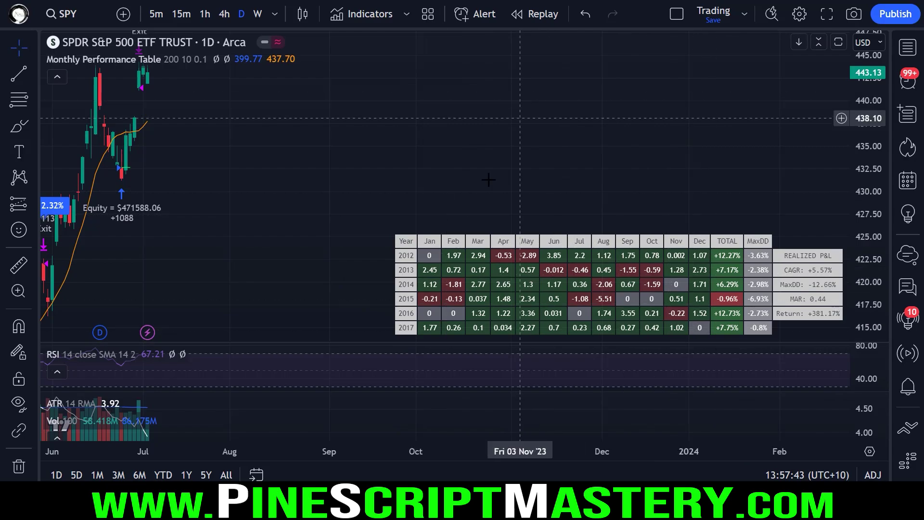
{"action": "scroll", "coordinate": [619, 213], "scroll_direction": "down", "scroll_amount": 5}
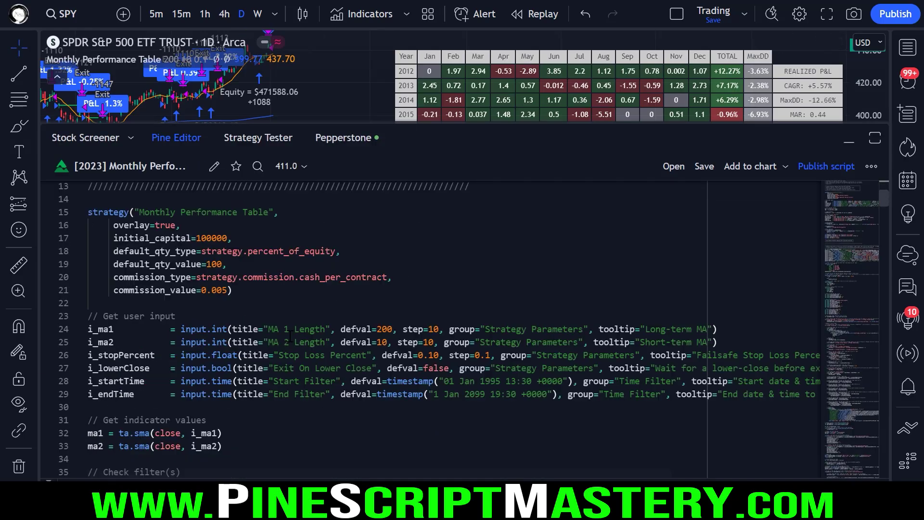
{"action": "scroll", "coordinate": [117, 331], "scroll_direction": "down", "scroll_amount": 10}
{"action": "left_click_drag", "start_coordinate": [90, 332], "coordinate": [388, 334]}
{"action": "scroll", "coordinate": [389, 334], "scroll_direction": "down", "scroll_amount": 10}
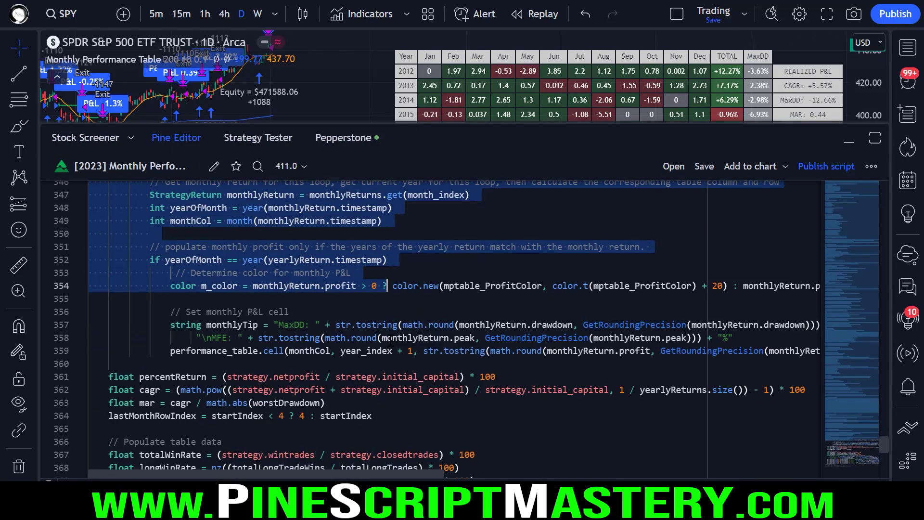
{"action": "left_click", "coordinate": [176, 138]}
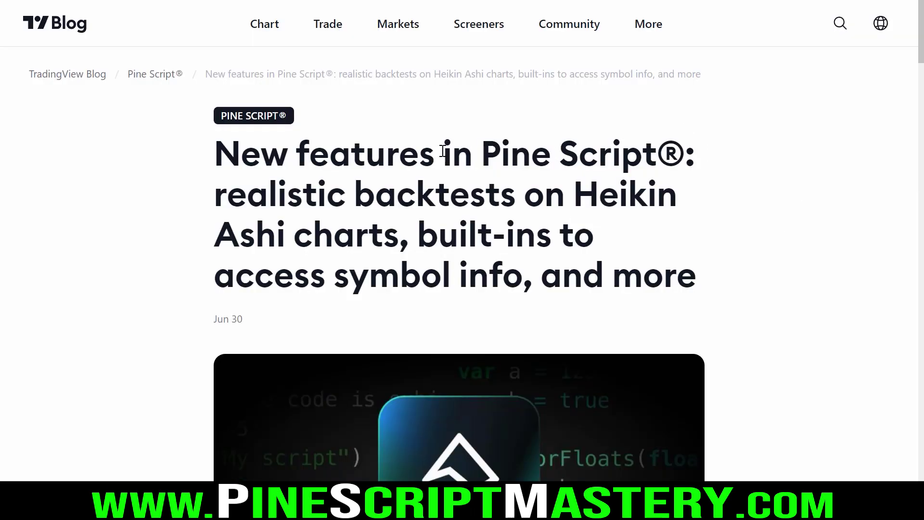
- Scroll the blog post down to the 'More realistic backtests on Heikin Ashi charts' section
{"action": "left_click_drag", "start_coordinate": [483, 151], "coordinate": [711, 151]}
{"action": "left_click", "coordinate": [725, 165]}
{"action": "scroll", "coordinate": [726, 161], "scroll_direction": "down", "scroll_amount": 5}
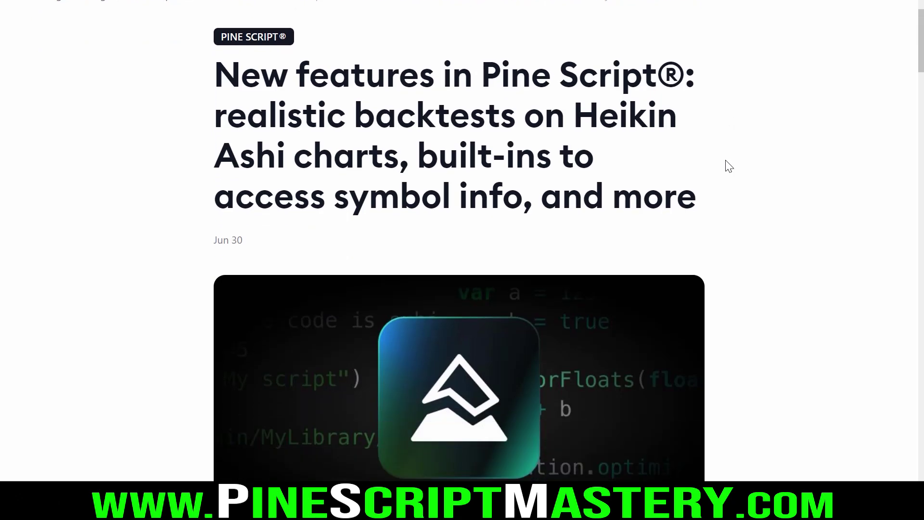
{"action": "scroll", "coordinate": [726, 159], "scroll_direction": "down", "scroll_amount": 6}
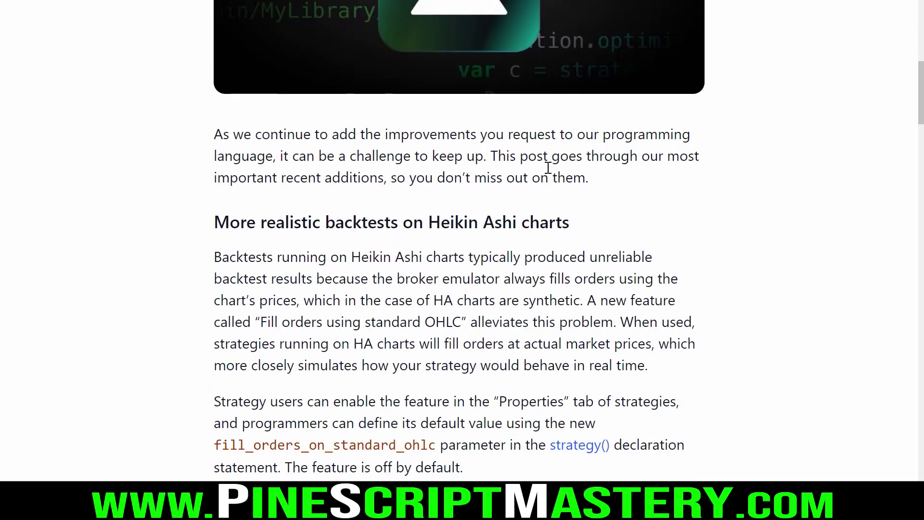
{"action": "scroll", "coordinate": [507, 144], "scroll_direction": "down", "scroll_amount": 3}
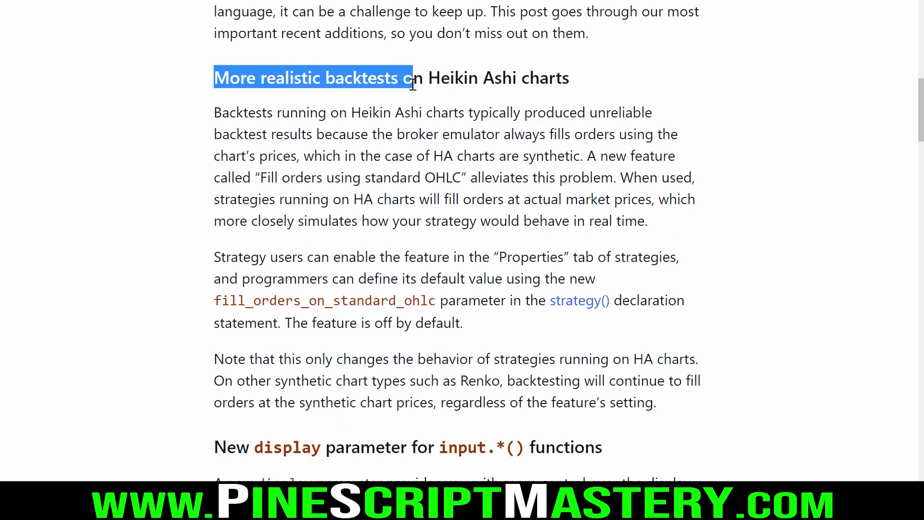
{"action": "left_click", "coordinate": [549, 82]}
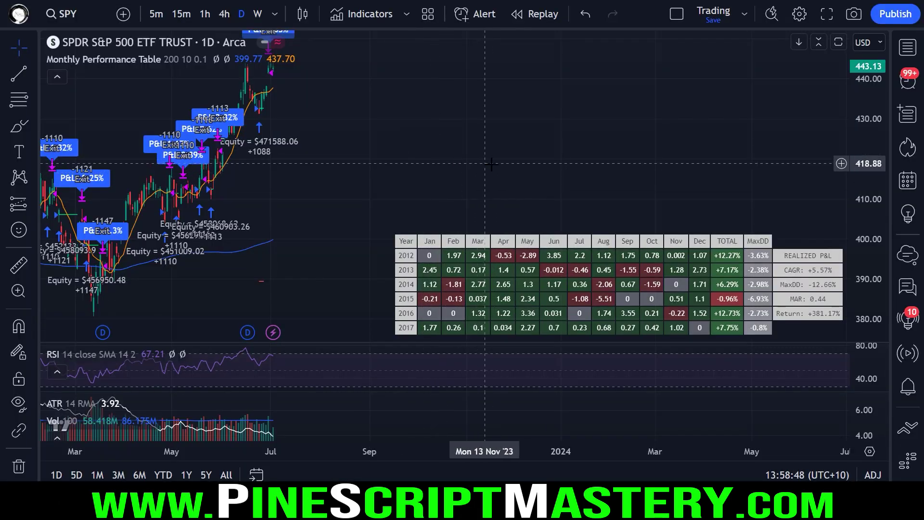
- Reopen the Monthly Performance Table strategy settings and confirm them with OK
{"action": "scroll", "coordinate": [457, 156], "scroll_direction": "up", "scroll_amount": 3}
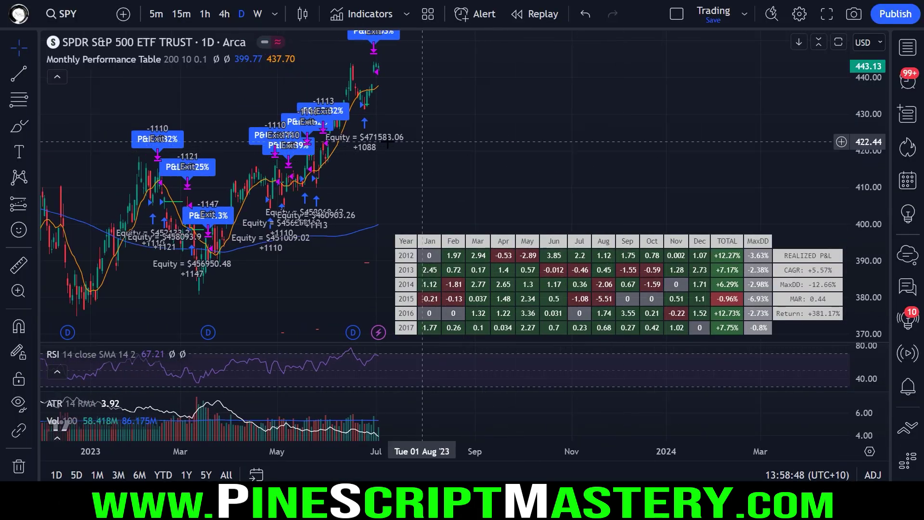
{"action": "mouse_move", "coordinate": [212, 61]}
{"action": "left_click", "coordinate": [240, 59]}
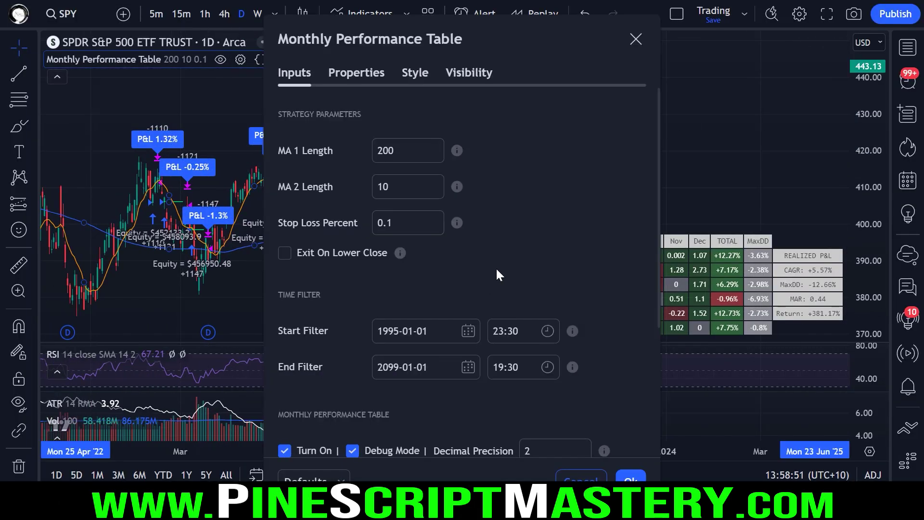
{"action": "scroll", "coordinate": [457, 308], "scroll_direction": "down", "scroll_amount": 5}
{"action": "left_click", "coordinate": [630, 477]}
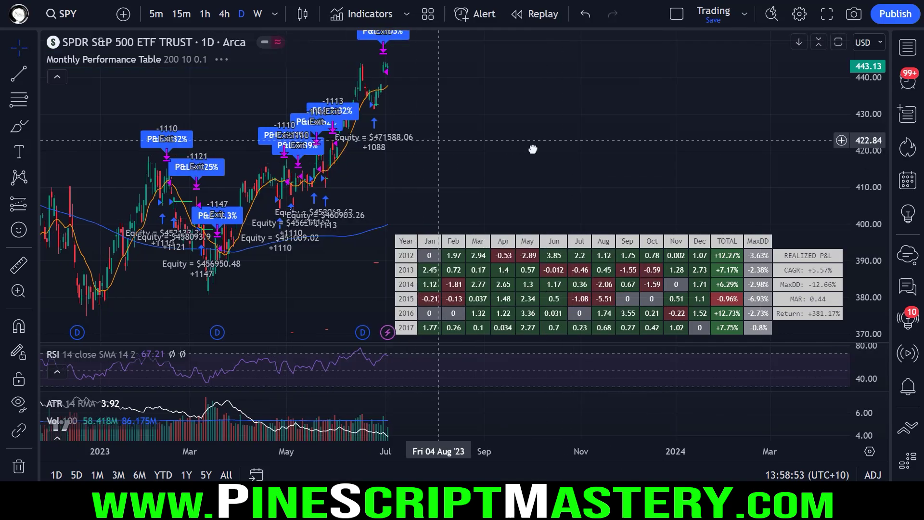
- Change the SPY chart type to Heikin Ashi and zoom in on the candles
{"action": "left_click", "coordinate": [298, 13]}
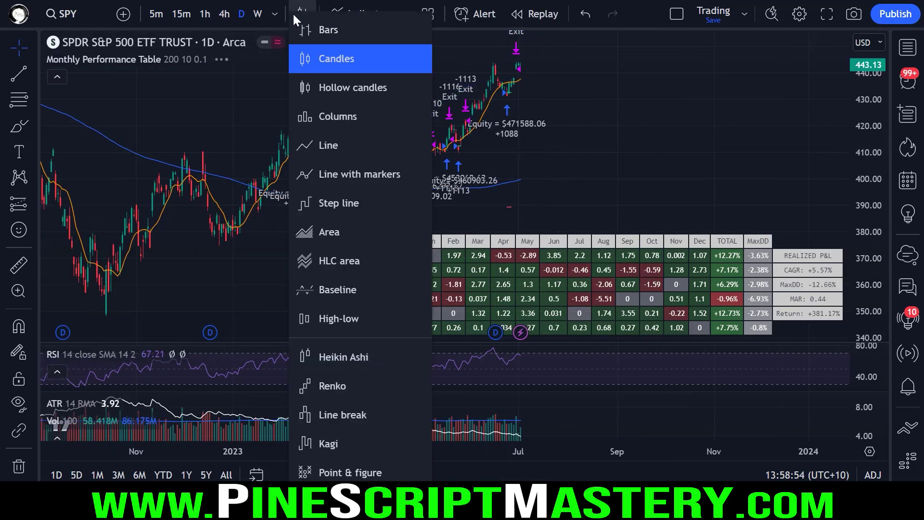
{"action": "left_click", "coordinate": [355, 356]}
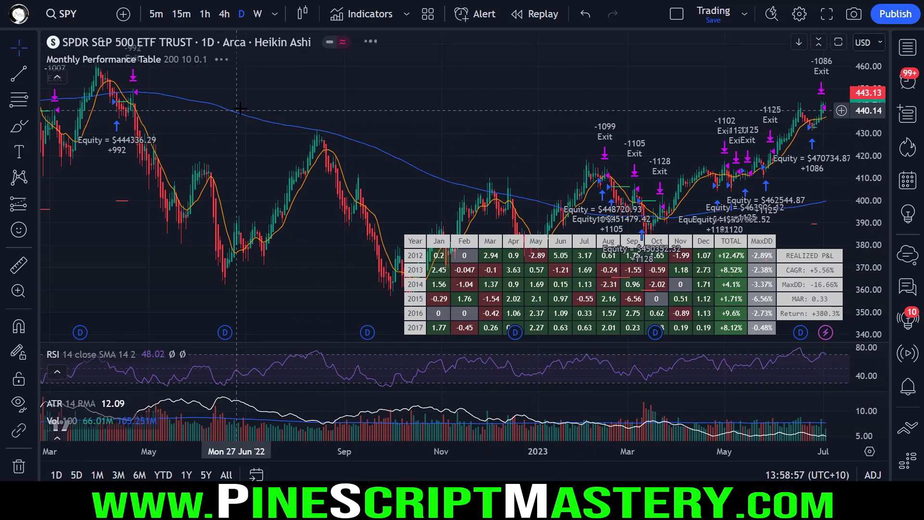
{"action": "scroll", "coordinate": [529, 178], "scroll_direction": "up", "scroll_amount": 8}
{"action": "scroll", "coordinate": [530, 178], "scroll_direction": "up", "scroll_amount": 1}
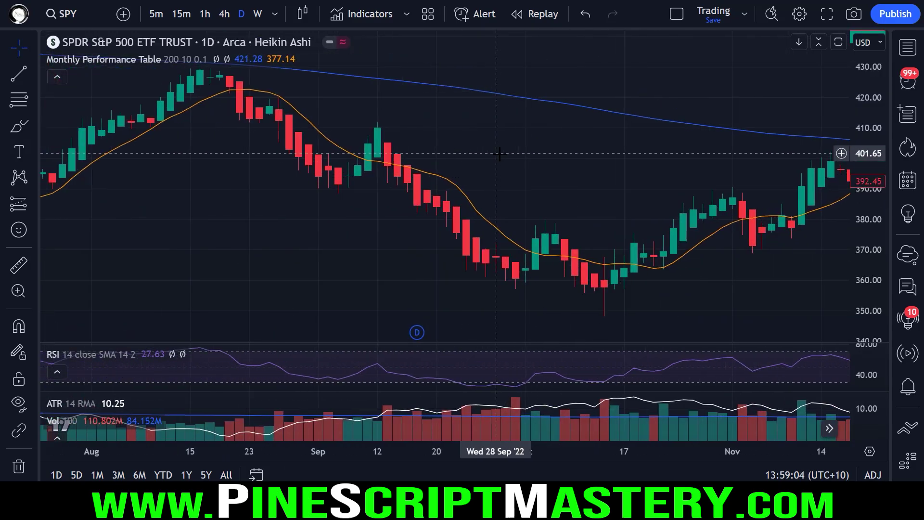
{"action": "scroll", "coordinate": [526, 161], "scroll_direction": "down", "scroll_amount": 2}
{"action": "scroll", "coordinate": [526, 161], "scroll_direction": "up", "scroll_amount": 2}
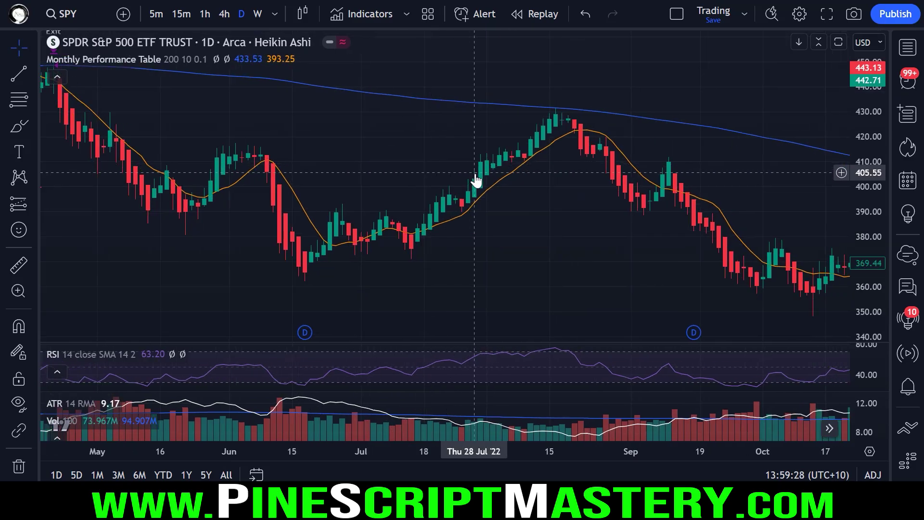
{"action": "scroll", "coordinate": [476, 180], "scroll_direction": "up", "scroll_amount": 5}
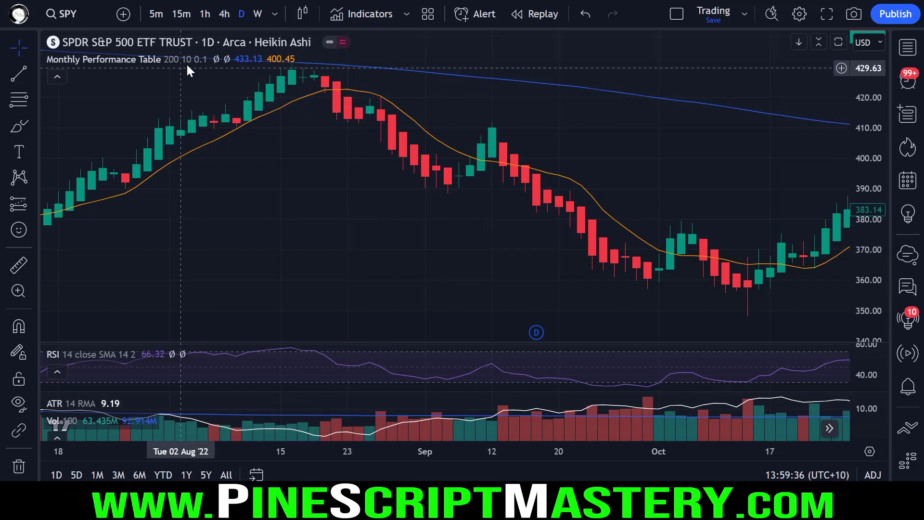
- Enable 'Fill orders using standard OHLC' in the strategy's Properties settings
{"action": "left_click", "coordinate": [240, 60]}
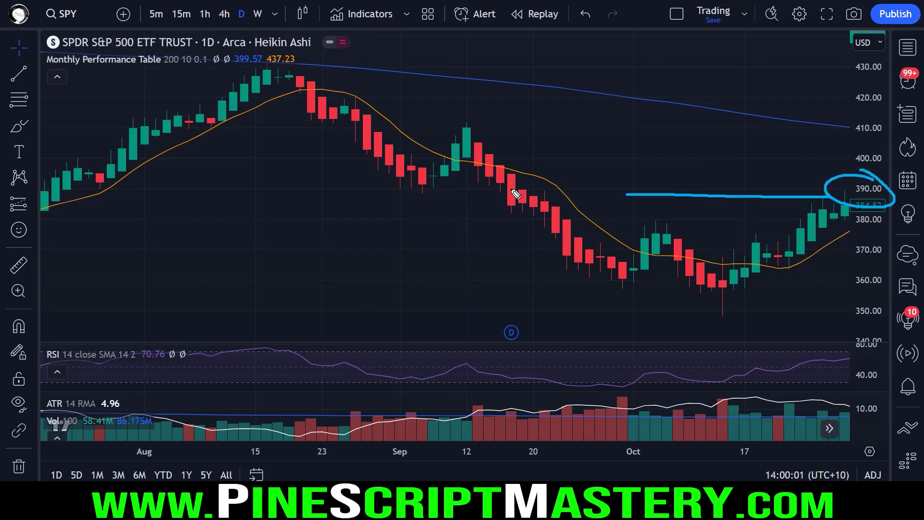
{"action": "key", "text": "Escape"}
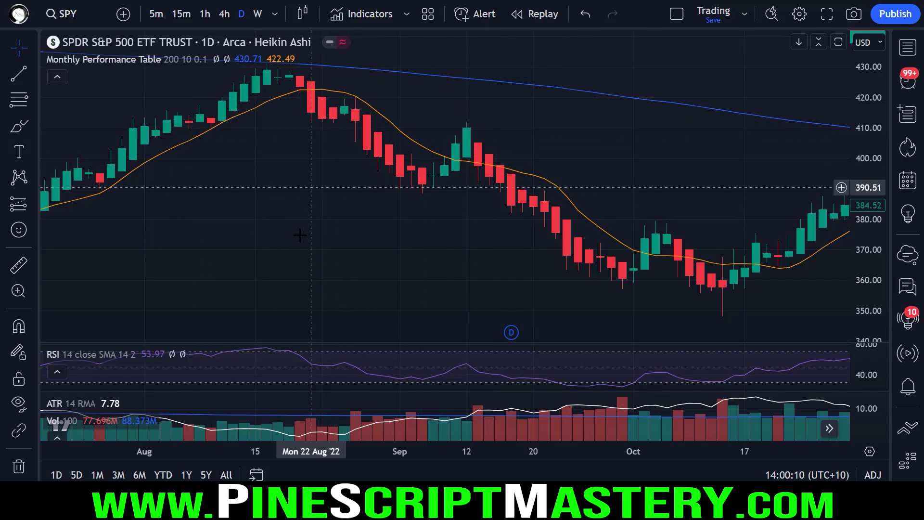
{"action": "left_click", "coordinate": [240, 59]}
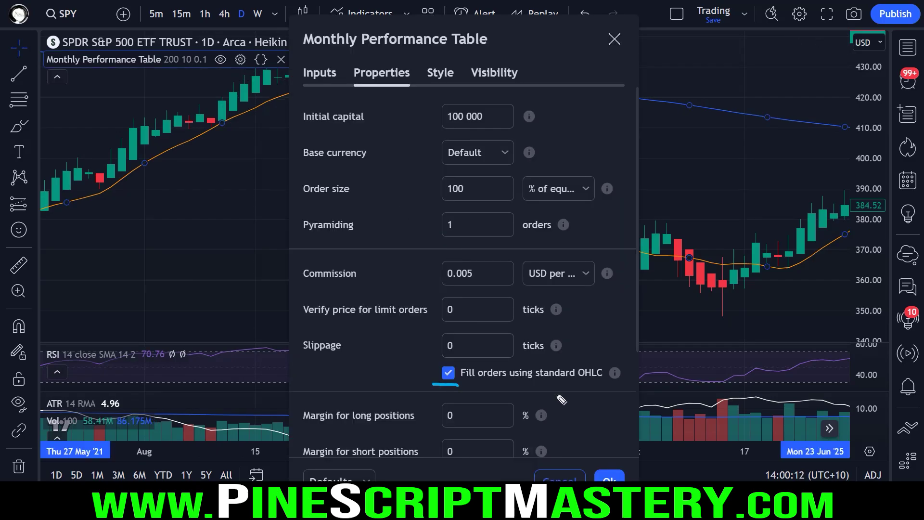